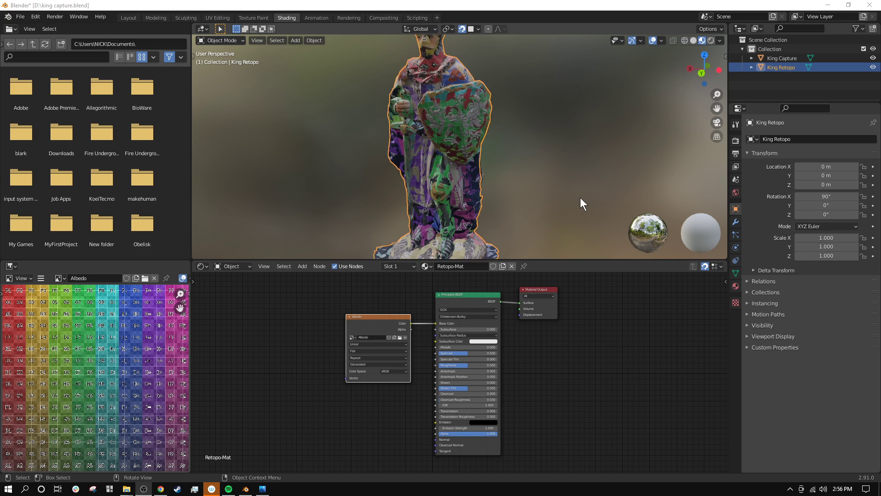
Step: Orbit and zoom around the statue to a frontal view
middle_click_drag(366, 166, 411, 212)
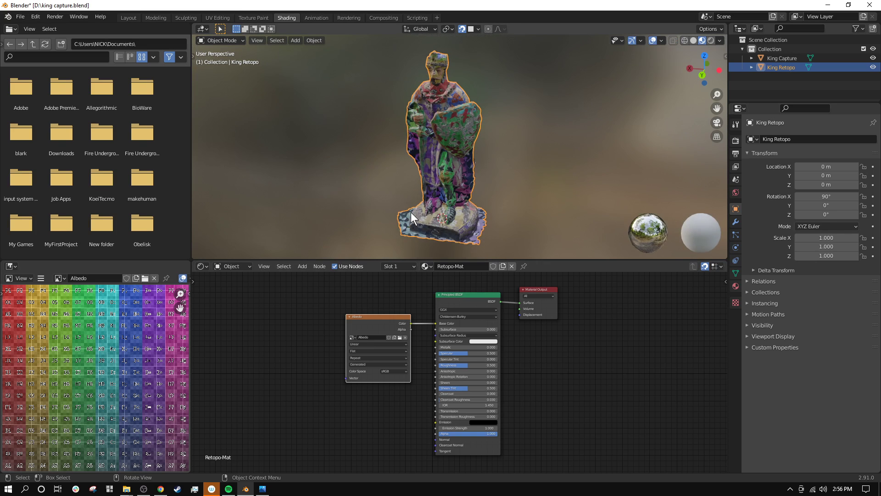
scroll(411, 212, "up", 5)
middle_click_drag(418, 180, 417, 158)
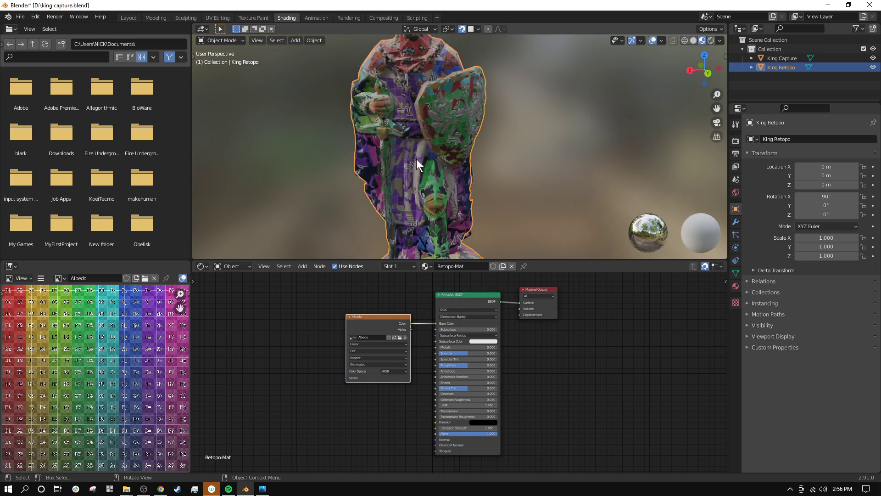
scroll(417, 159, "down", 4)
middle_click_drag(493, 171, 452, 196)
scroll(452, 196, "up", 3)
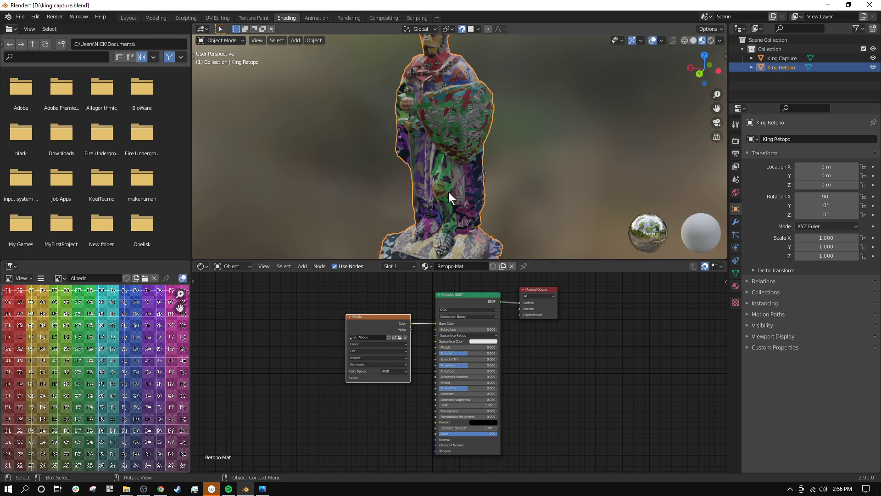
Step: Compare each model alone, leaving King Capture hidden and the UV-gridded King Retopo visible
left_click(873, 67)
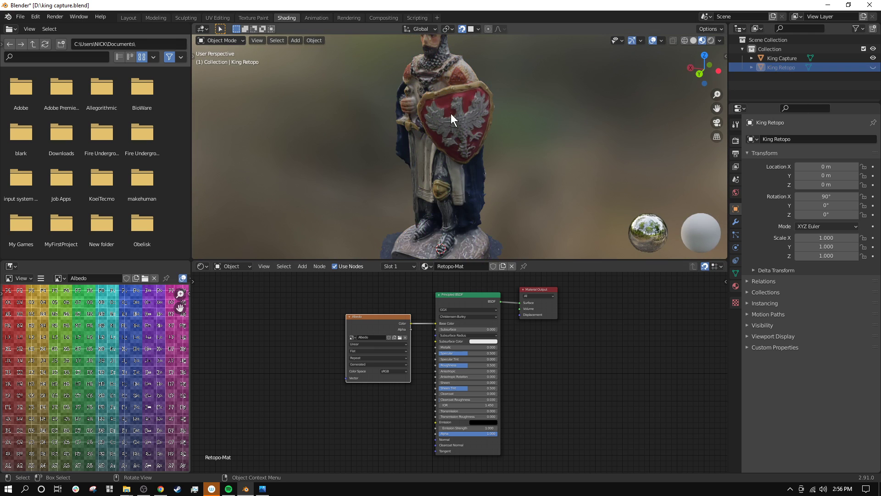
left_click(873, 58)
left_click(872, 67)
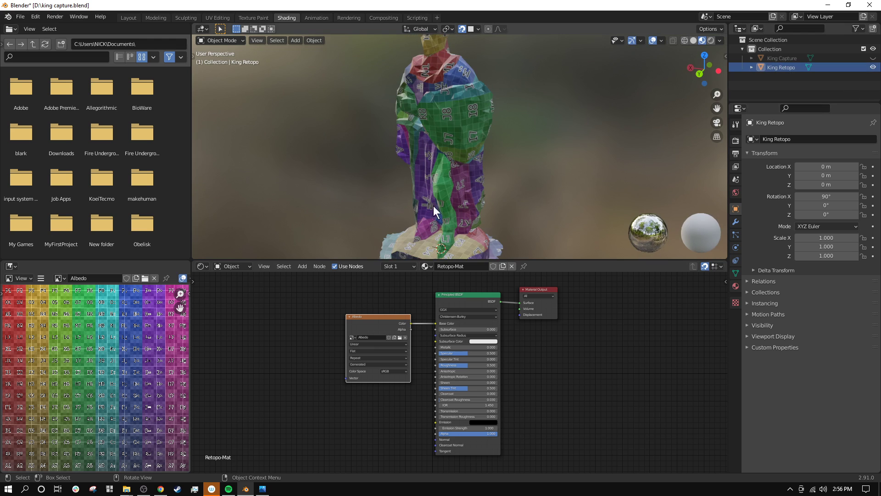
middle_click_drag(433, 206, 465, 205)
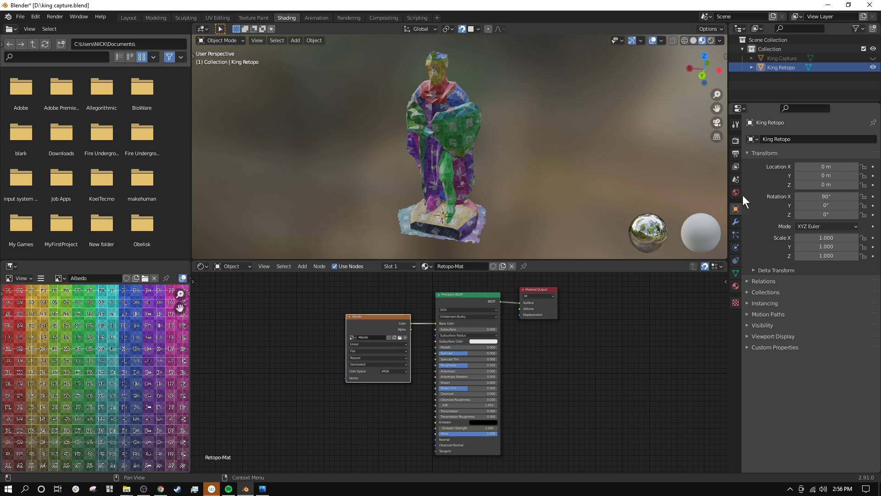
Step: Switch the render engine to Cycles in Render Properties
left_click(736, 142)
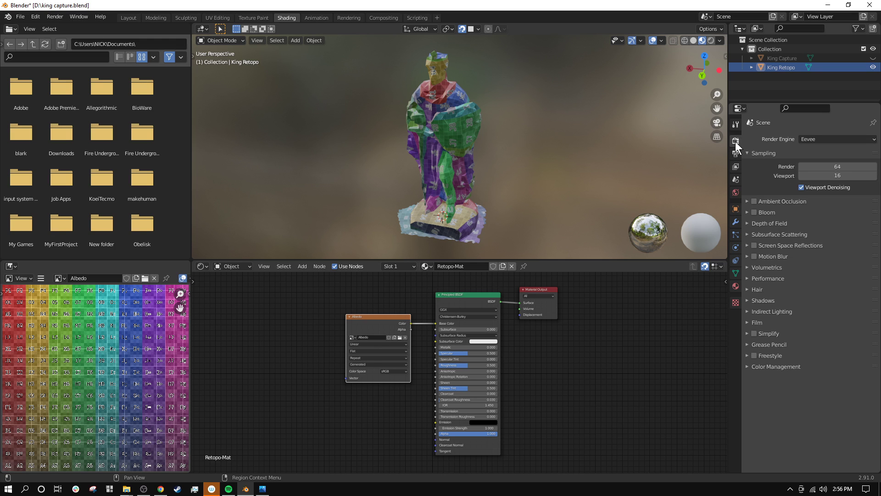
left_click(815, 139)
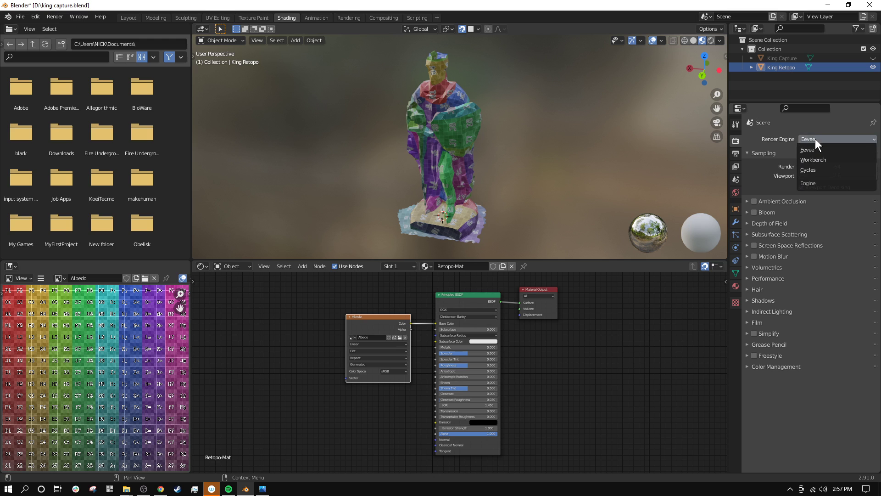
left_click(813, 169)
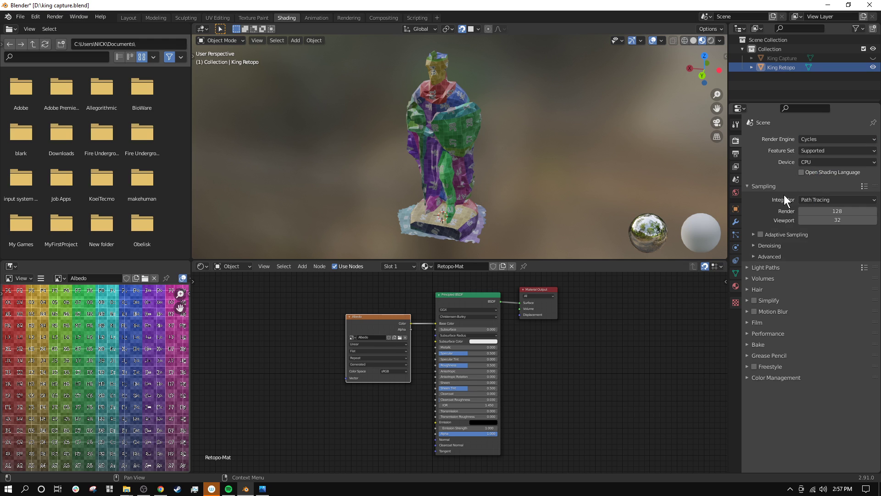
Step: Expand the Bake panel and hide King Retopo in the Outliner
left_click(753, 344)
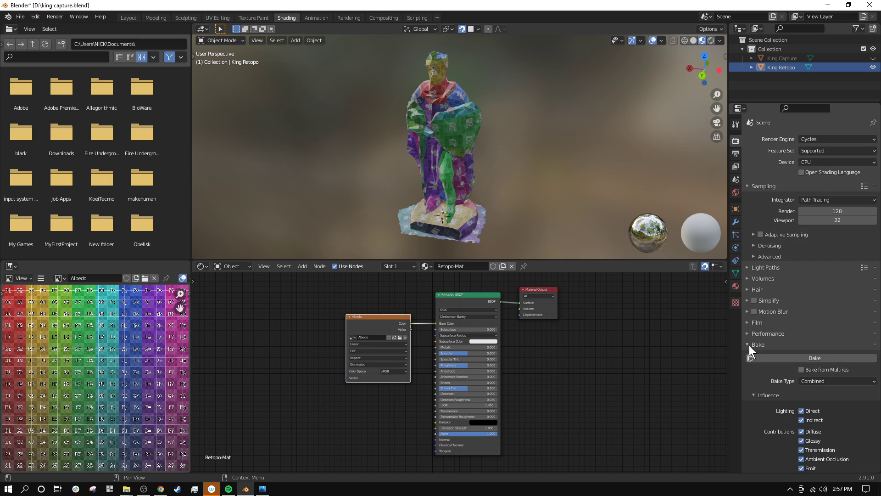
scroll(753, 345, "down", 5)
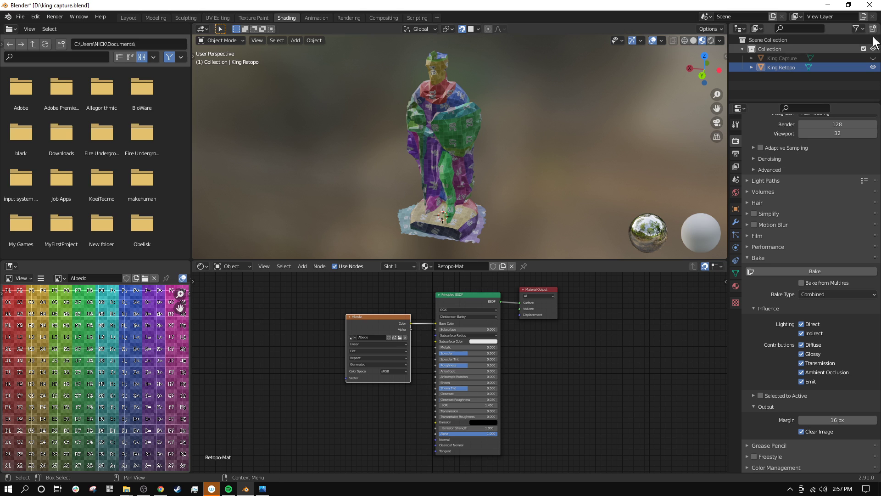
left_click(873, 67)
Step: Bring back King Retopo instead of the scan and set the bake type to Diffuse
left_click(872, 58)
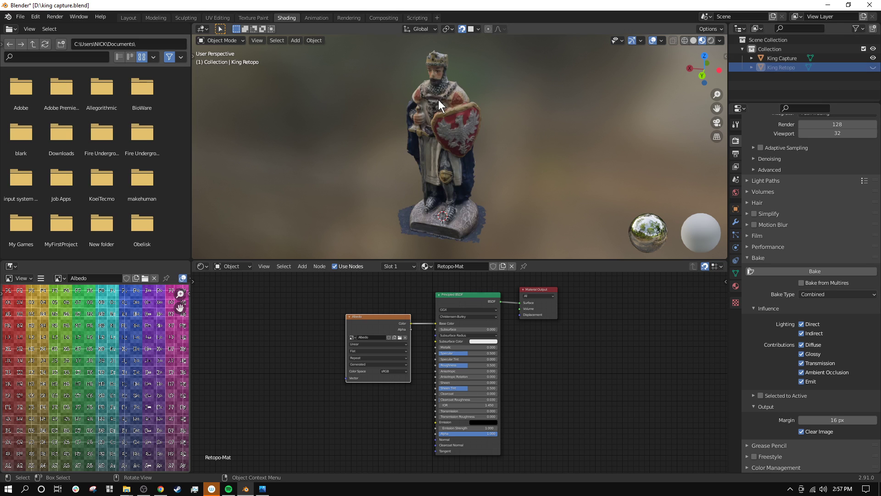
left_click(872, 59)
left_click(873, 67)
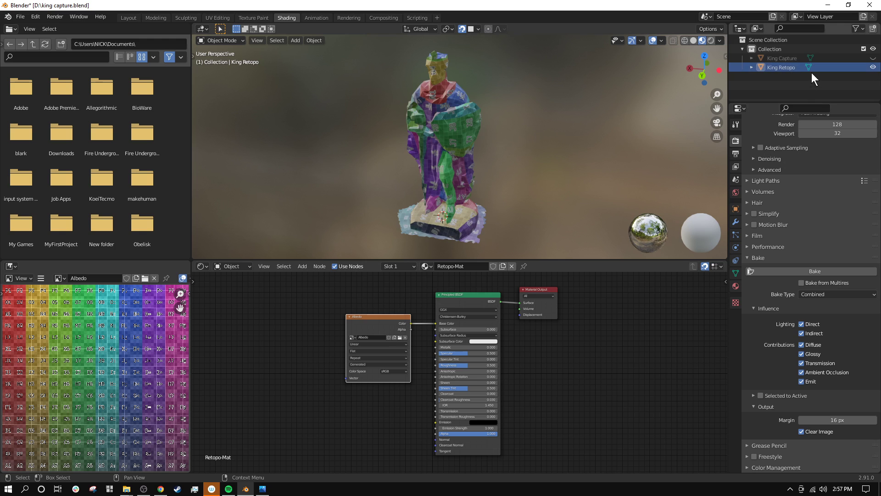
left_click(814, 294)
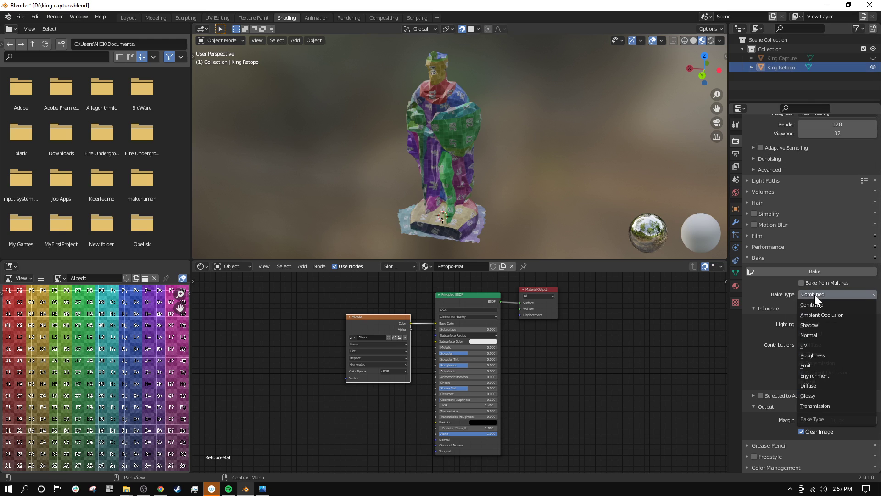
left_click(814, 387)
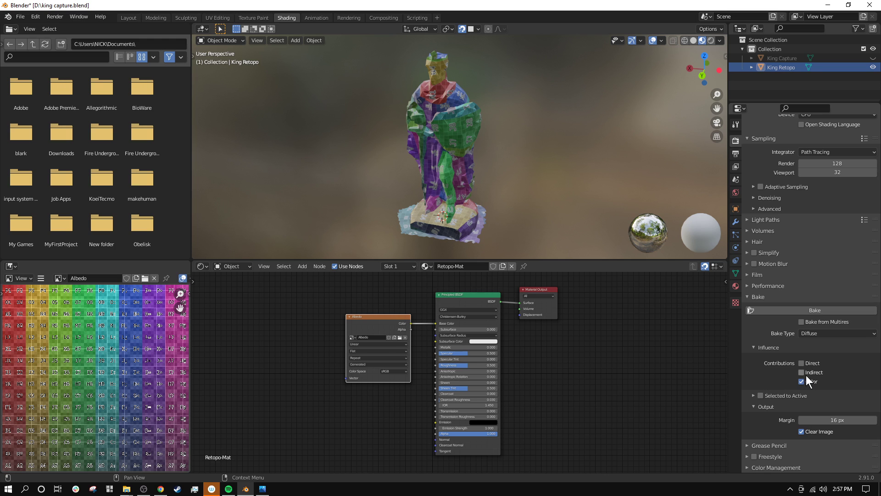
Step: Enable Selected to Active baking and review the bake output options
scroll(758, 410, "up", 2)
left_click(752, 424)
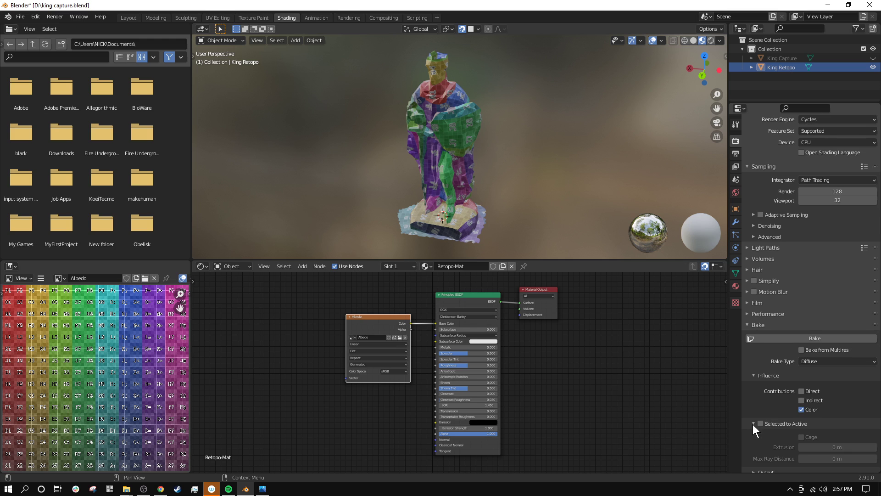
scroll(753, 424, "down", 2)
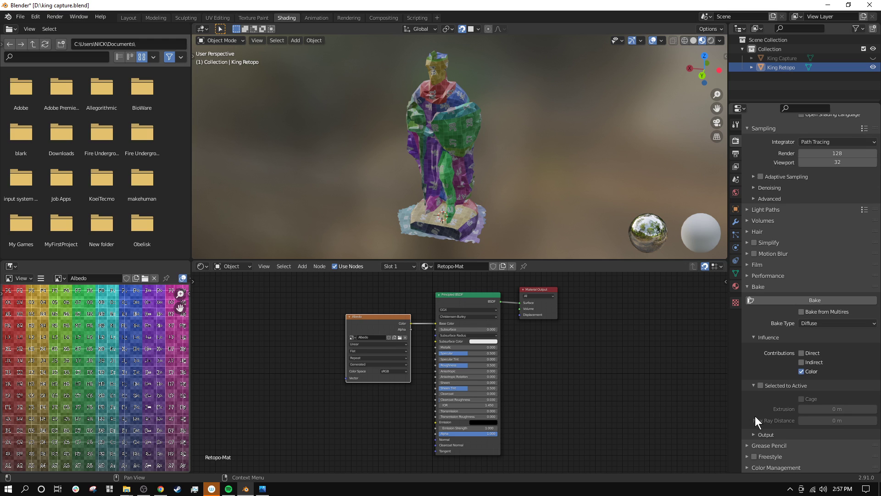
left_click(761, 386)
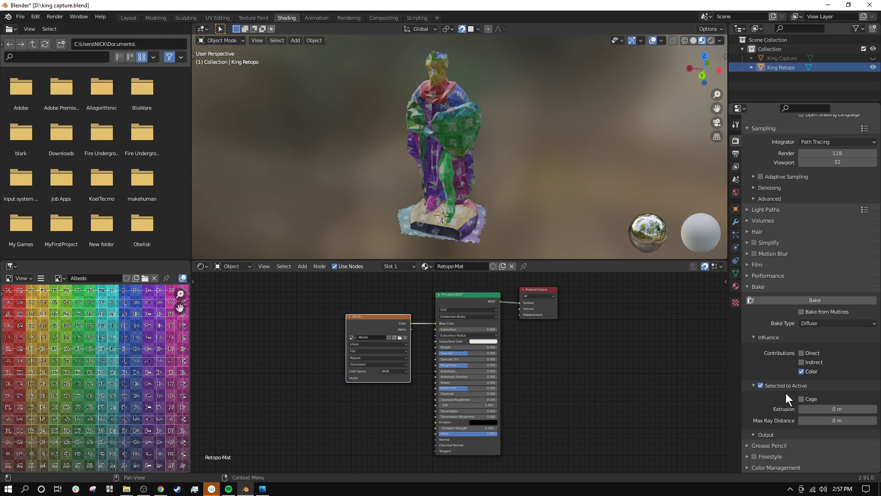
left_click(765, 432)
scroll(762, 425, "down", 2)
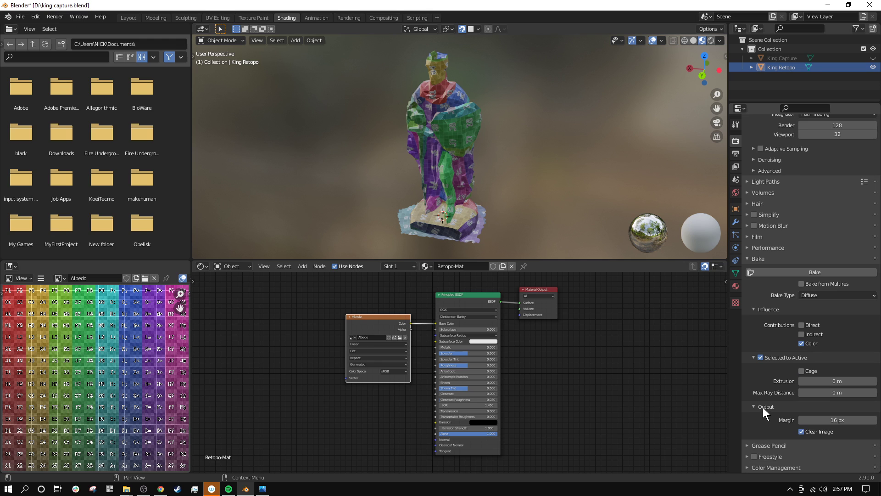
left_click(761, 409)
scroll(762, 409, "up", 2)
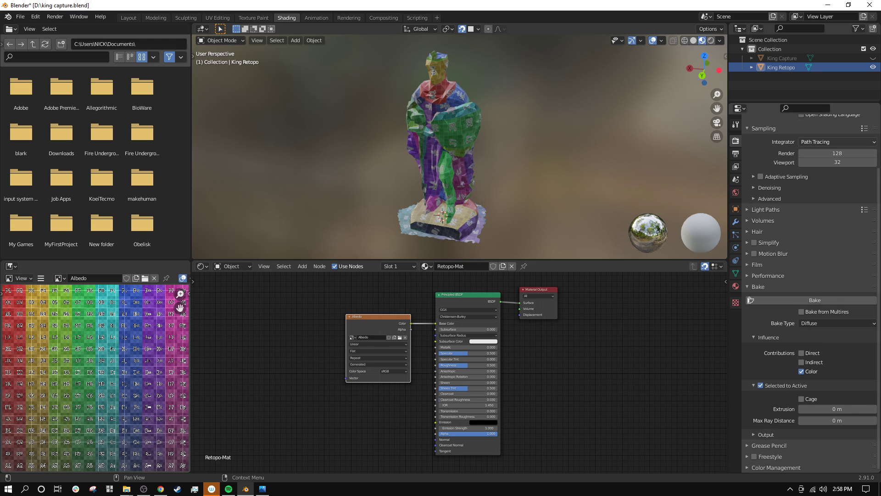
Step: Show King Capture alongside King Retopo and zoom the node editor onto the Retopo-Mat nodes
left_click(873, 57)
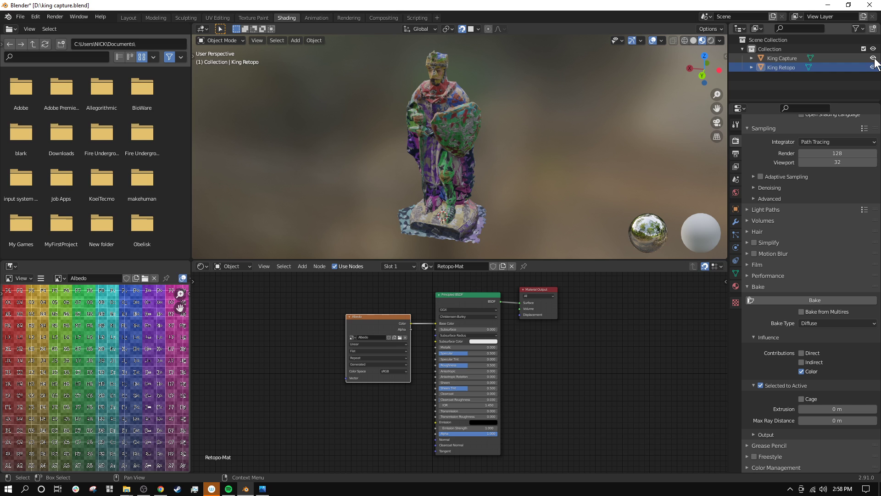
scroll(508, 217, "up", 2)
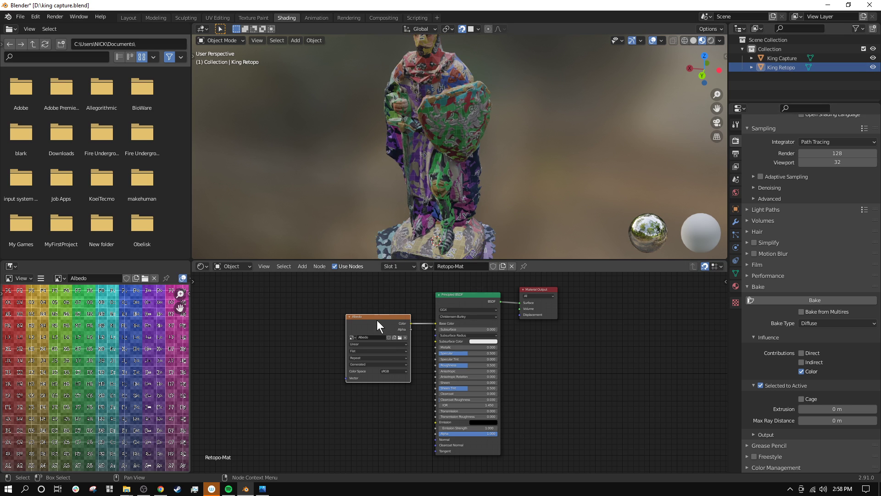
scroll(377, 319, "up", 1)
scroll(464, 335, "up", 1)
scroll(464, 335, "down", 1)
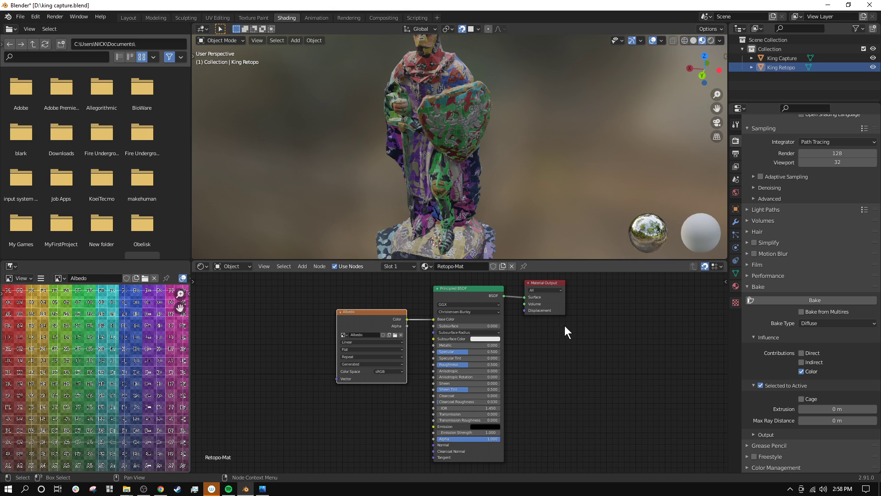
scroll(349, 330, "down", 2)
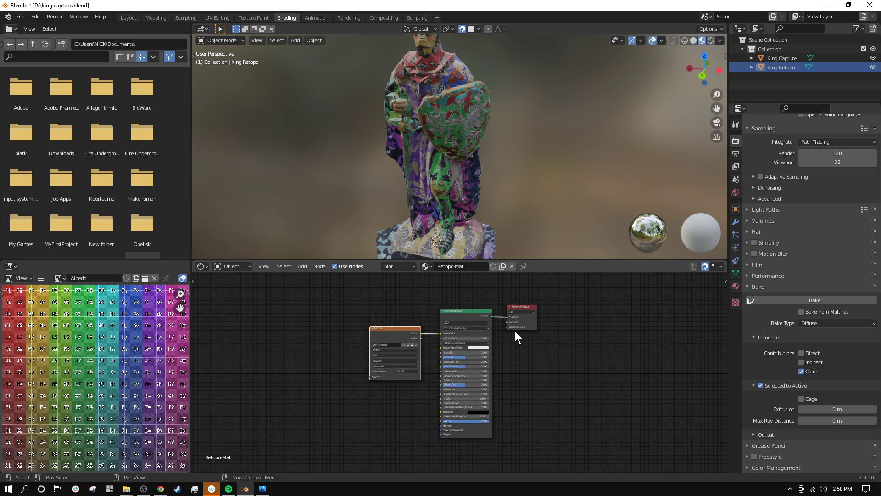
scroll(394, 313, "up", 1)
scroll(413, 321, "up", 3)
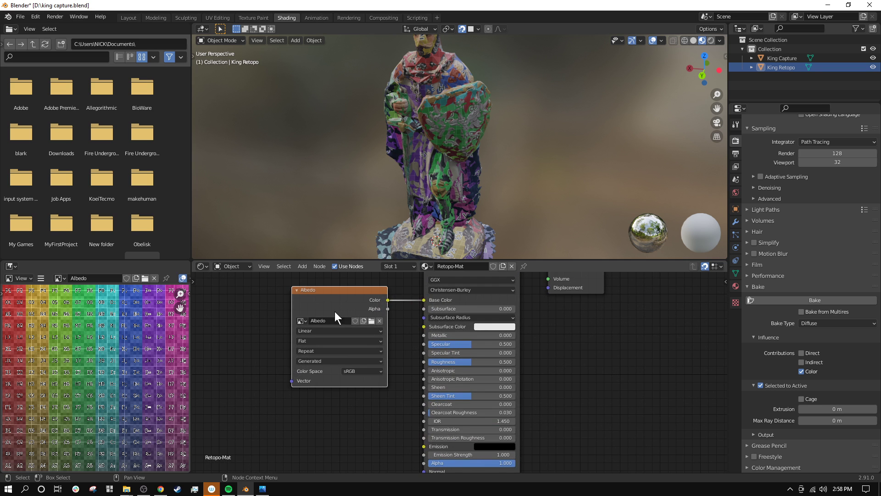
Step: Move the Albedo node further left, frame all nodes, and reselect King Retopo
left_click_drag(327, 300, 329, 302)
key("Home")
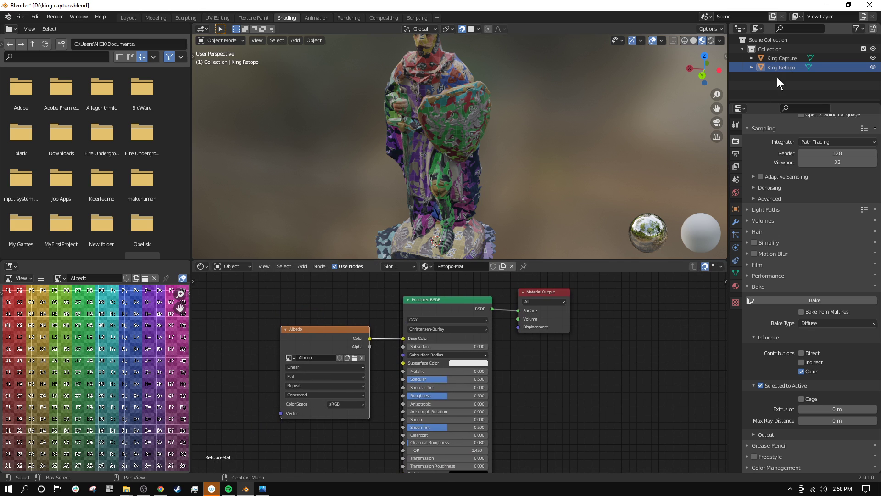
left_click(780, 58)
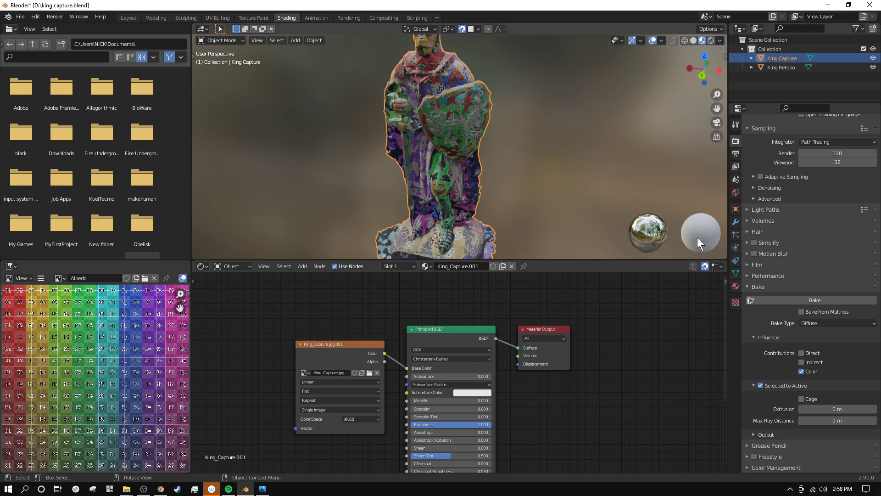
left_click(777, 67)
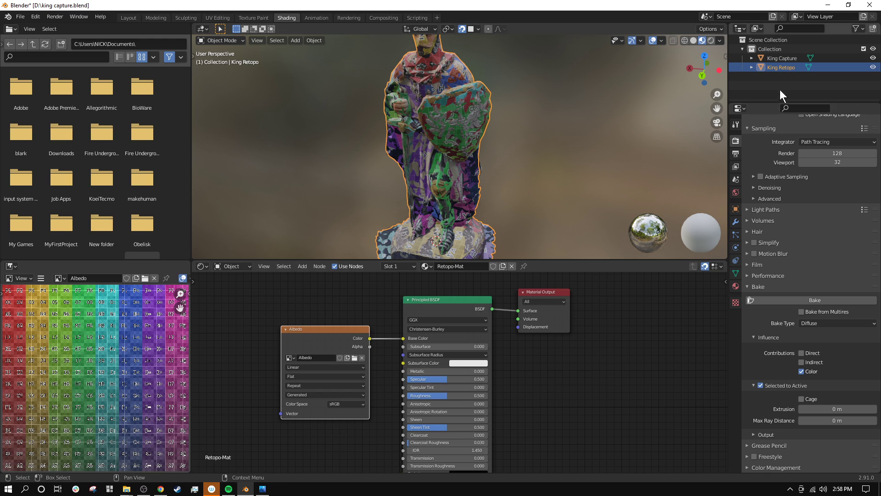
Step: Add King Capture to the selection with King Retopo active and bake its colour into Albedo
left_click(783, 59, "shift")
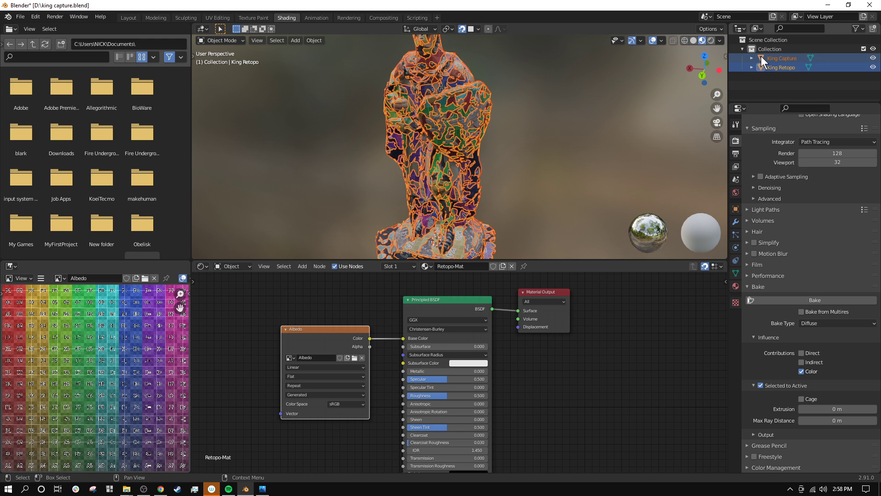
left_click(805, 299)
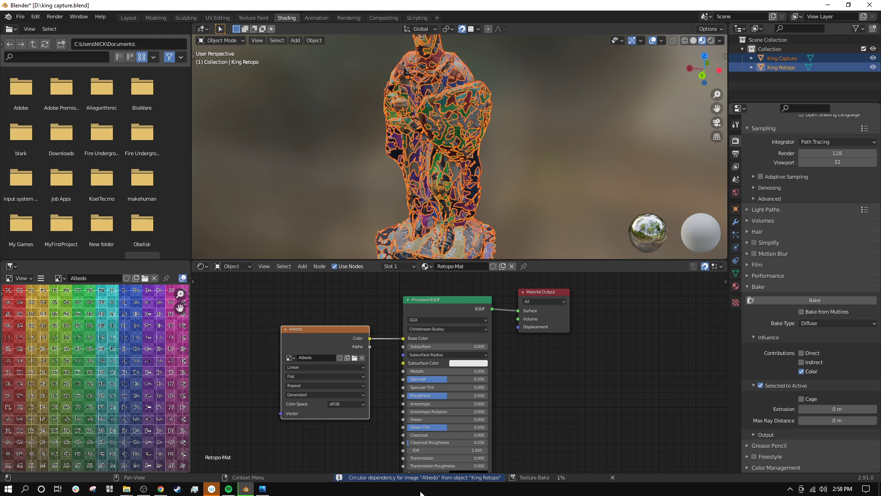
mouse_move(444, 478)
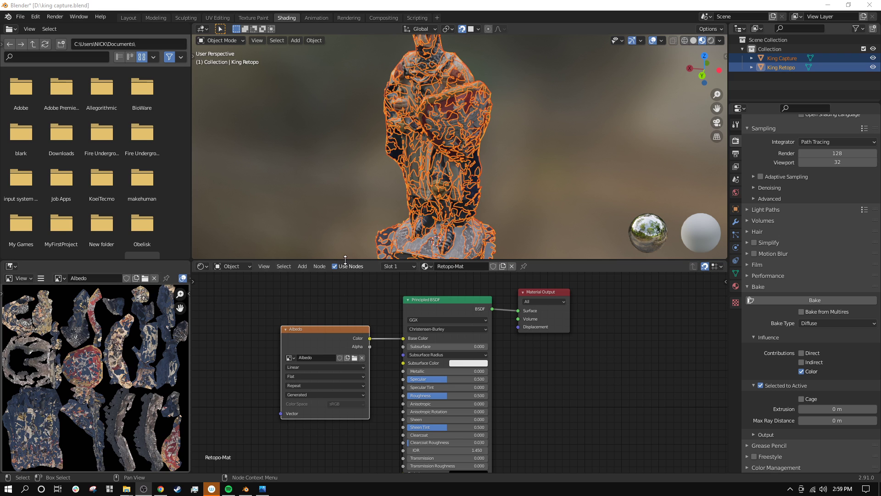
Step: Enlarge the 3D viewport, deselect both statues, and orbit around to the back
left_click_drag(346, 261, 345, 293)
scroll(463, 178, "down", 3)
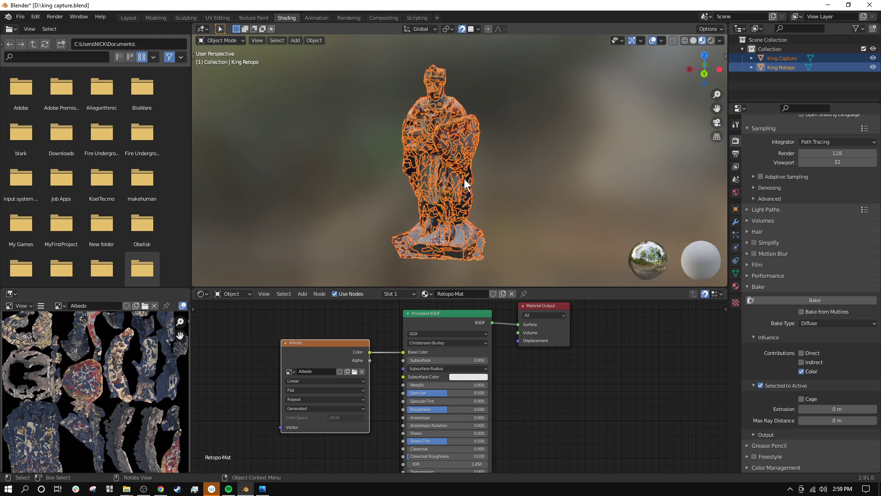
left_click(502, 167)
middle_click_drag(502, 167, 502, 185)
scroll(461, 205, "up", 5)
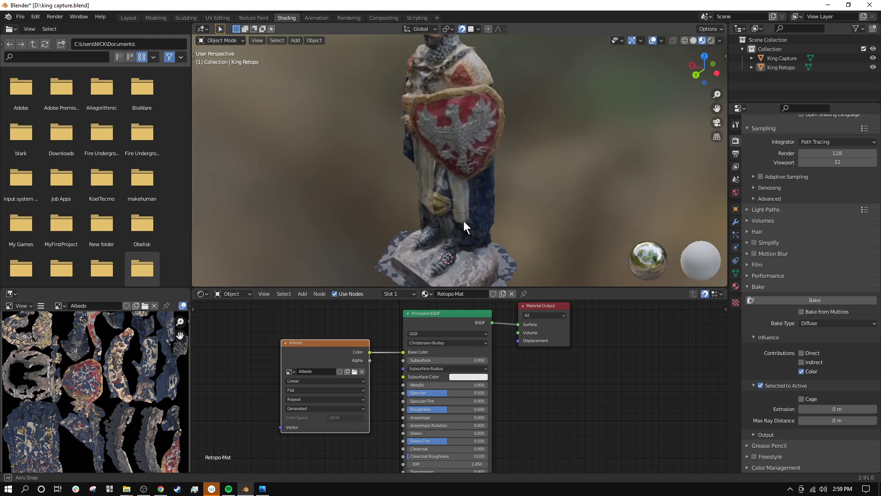
middle_click_drag(503, 121, 428, 142)
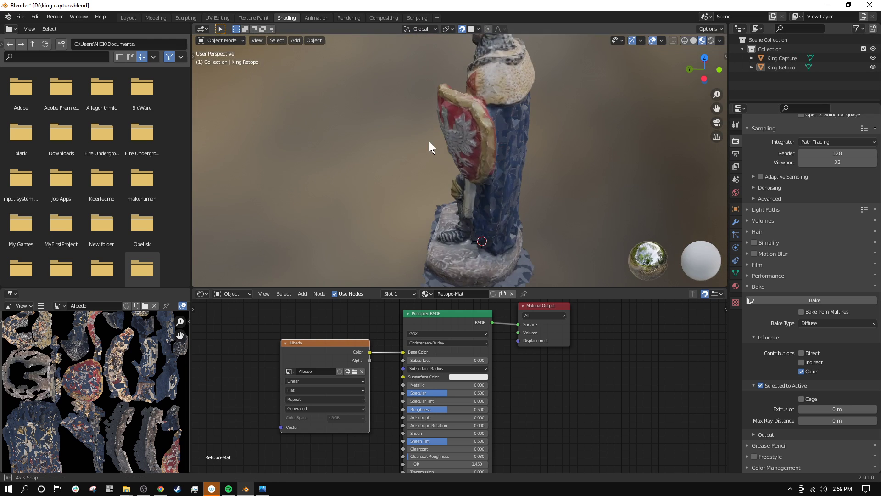
scroll(395, 189, "down", 2)
middle_click_drag(395, 188, 455, 202)
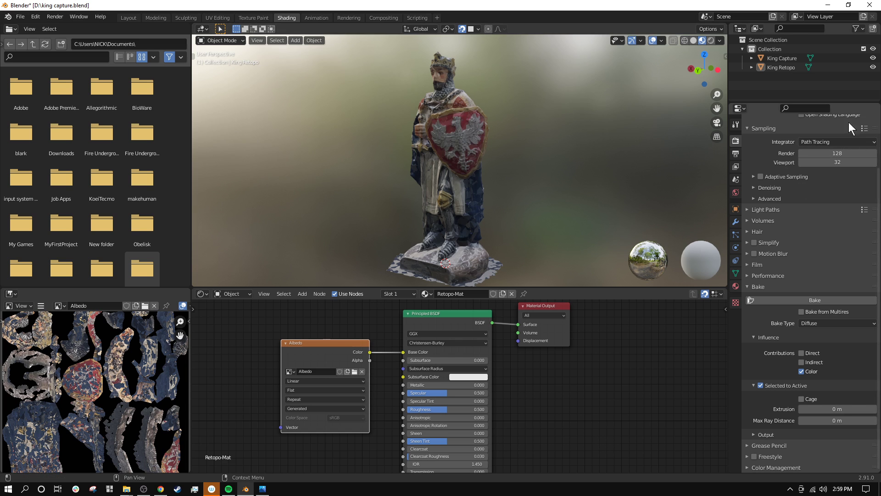
Step: Hide King Capture and inspect the baked Albedo texture on King Retopo up close
left_click(873, 58)
scroll(348, 222, "up", 5)
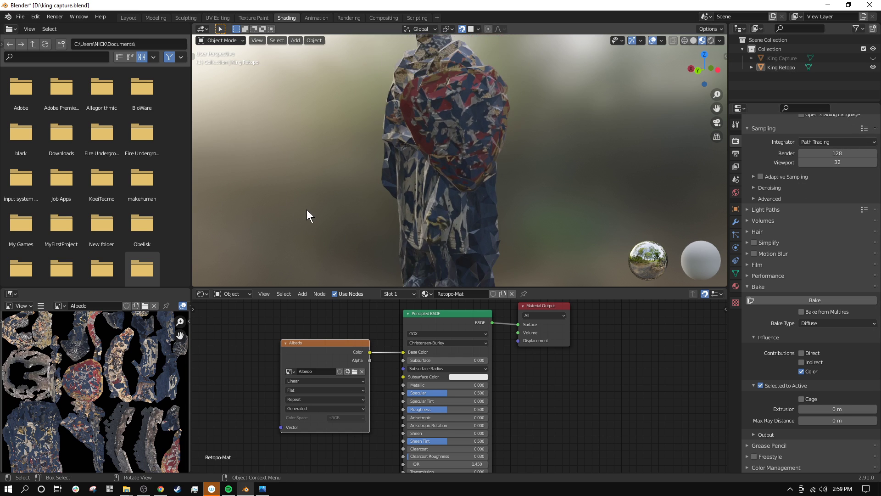
middle_click_drag(307, 209, 404, 181)
scroll(459, 217, "down", 3)
scroll(420, 195, "up", 3)
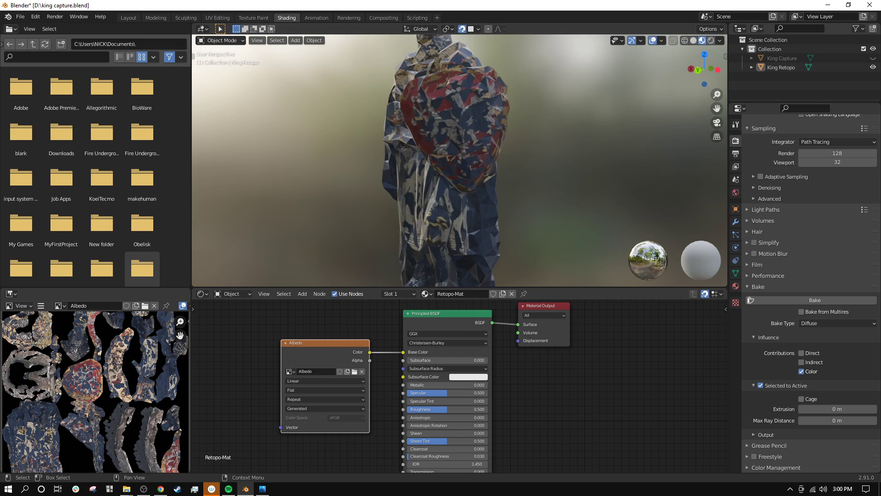
Step: Toggle King Capture on and off repeatedly to compare the scan with the baked retopo
left_click(873, 58)
left_click(872, 58)
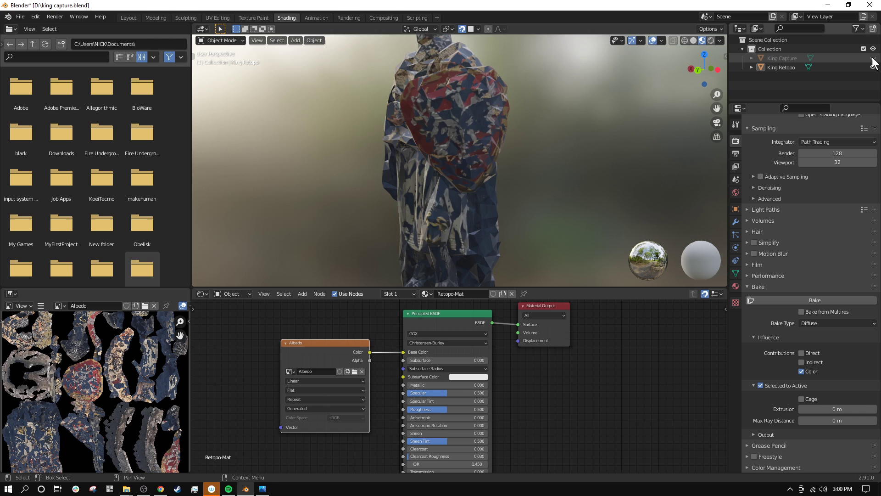
left_click(872, 58)
middle_click_drag(527, 157, 551, 161)
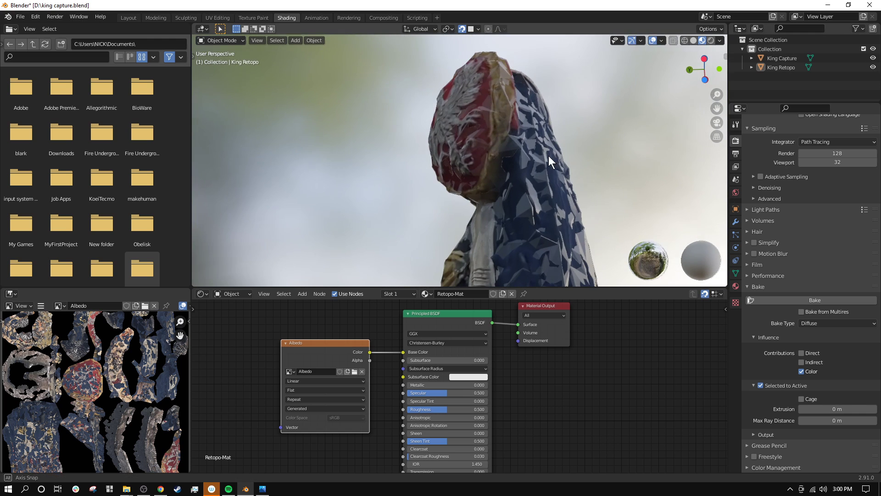
left_click(872, 58)
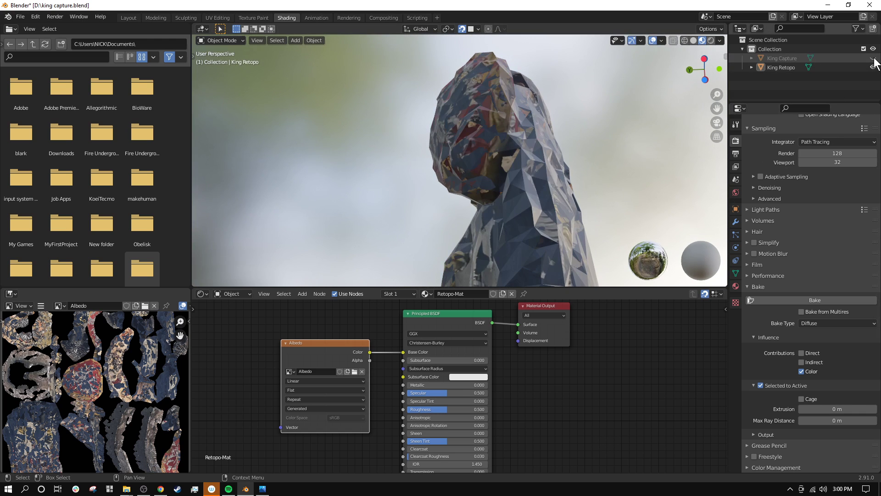
left_click(873, 59)
left_click(873, 58)
left_click(873, 58)
left_click(873, 58)
left_click(874, 59)
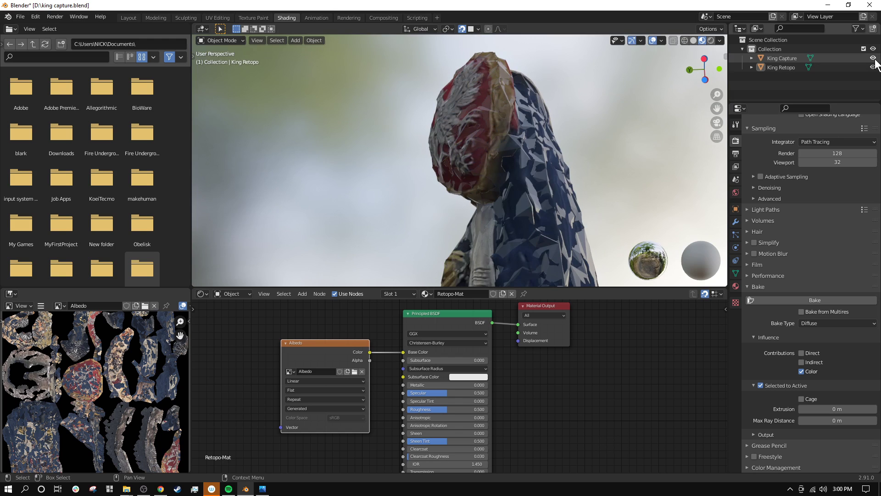
left_click(873, 58)
middle_click_drag(466, 99, 571, 124)
Step: Alternate King Capture and King Retopo visibility to compare each model on its own
scroll(420, 101, "down", 4)
left_click(873, 58)
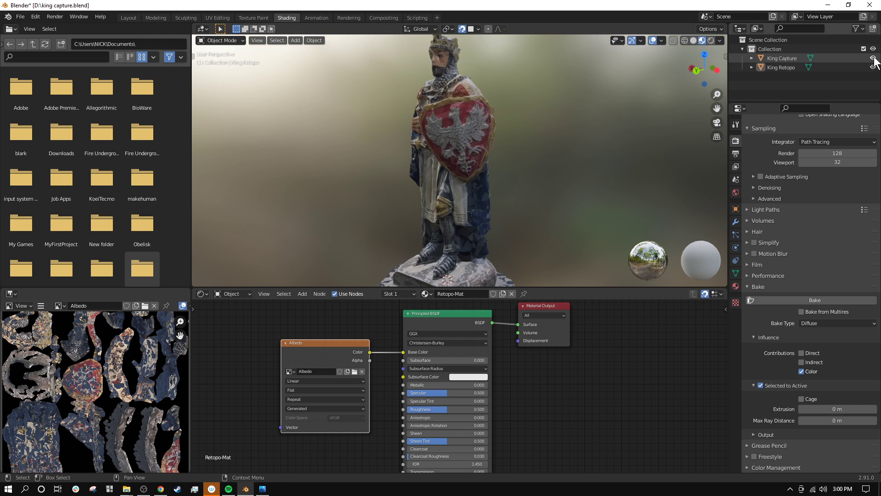
middle_click_drag(441, 147, 505, 138)
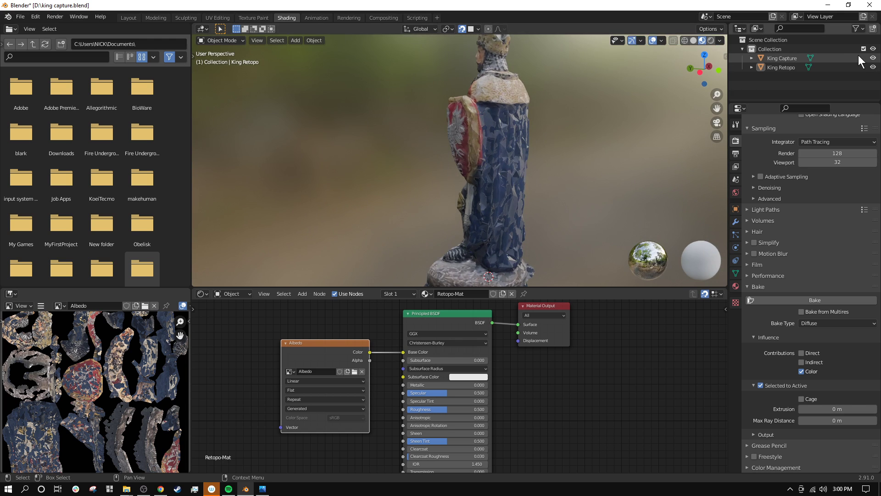
left_click(873, 58)
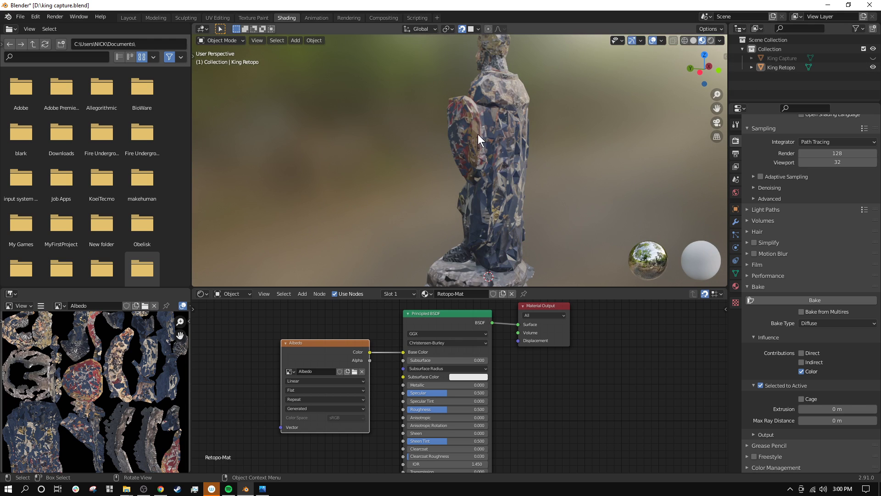
left_click(873, 58)
left_click(873, 67)
middle_click_drag(528, 119, 435, 99)
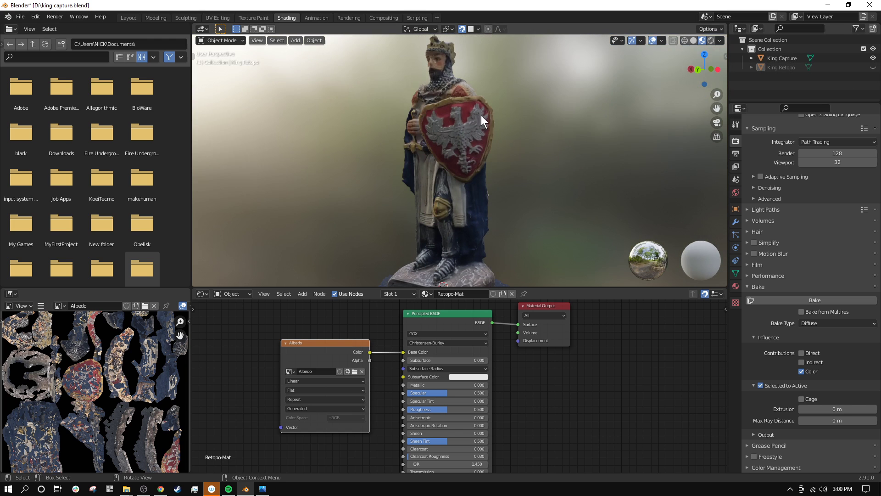
middle_click_drag(480, 140, 471, 115)
left_click(873, 58)
left_click(873, 67)
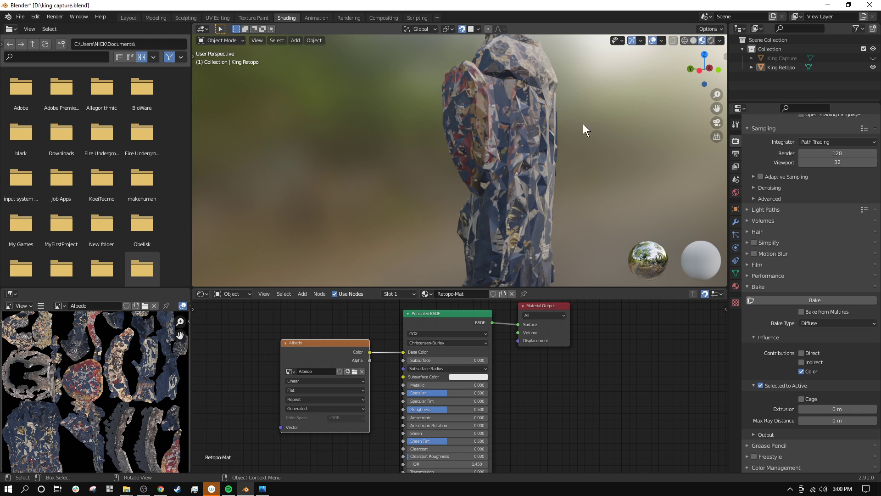
Step: Orbit around the messy retopo texture, then unhide the detailed King Capture scan
middle_click_drag(582, 124, 560, 146)
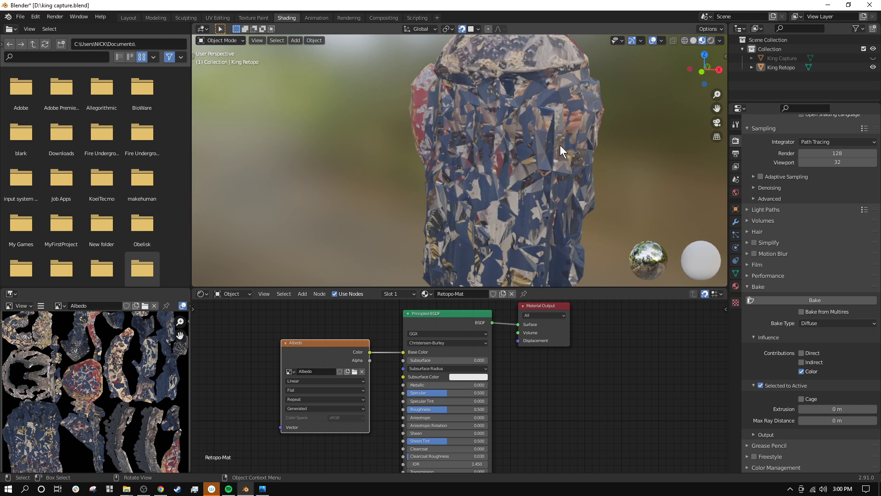
middle_click_drag(538, 115, 387, 190)
scroll(404, 112, "down", 5)
scroll(397, 185, "up", 3)
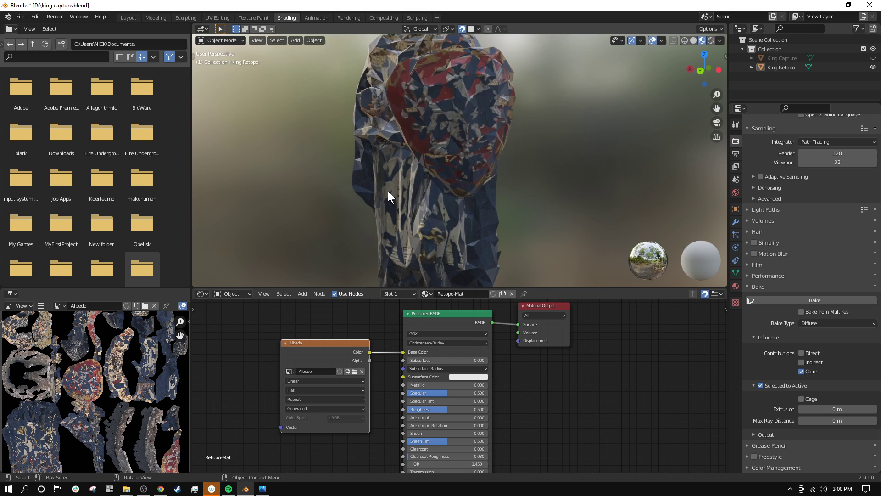
middle_click_drag(381, 231, 479, 101)
scroll(427, 134, "down", 4)
middle_click_drag(427, 134, 477, 152)
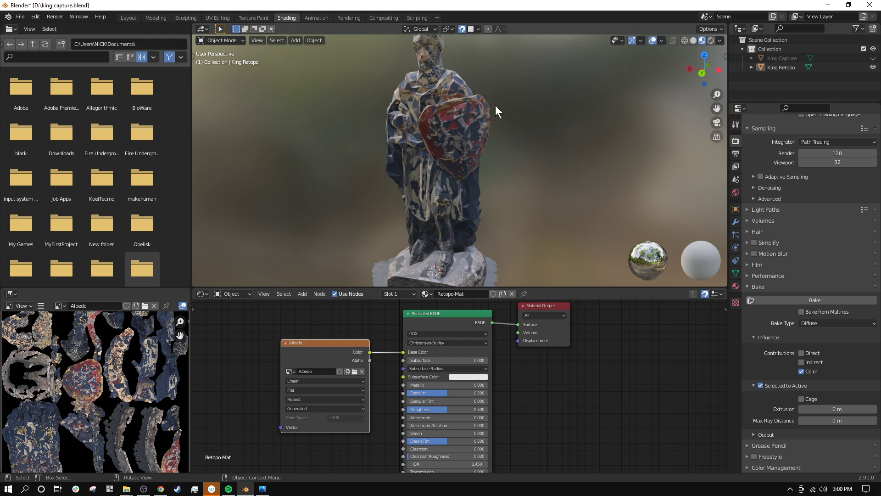
left_click(873, 58)
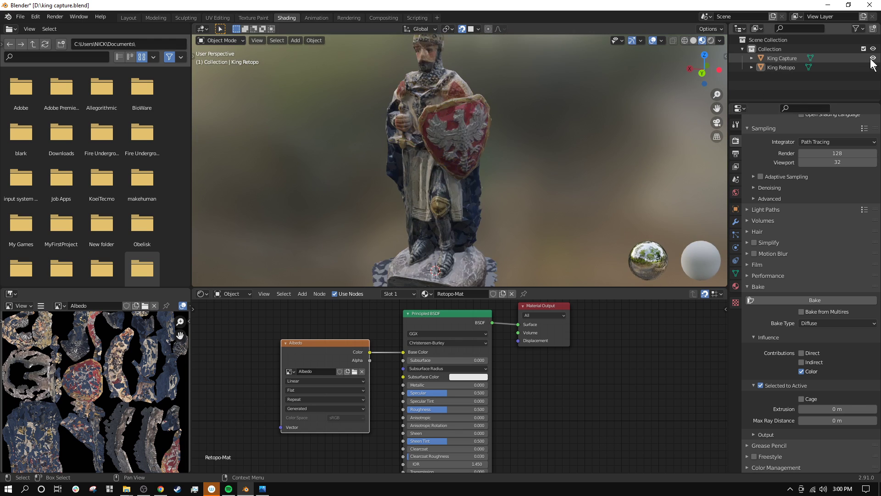
Step: Set the Selected to Active extrusion distance to 0.1 m
middle_click_drag(444, 182, 394, 167)
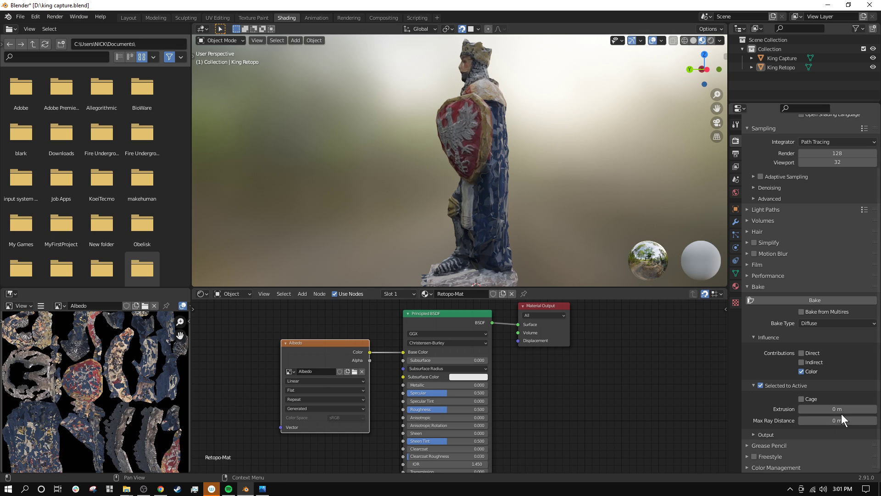
left_click(835, 408)
type("0.1")
key("Return")
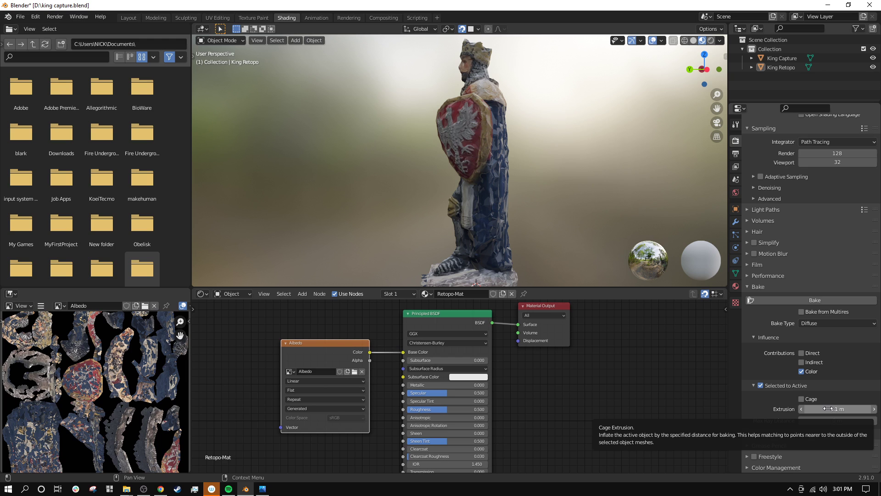
Step: Select King Capture and King Retopo, Retopo active, and re-bake the Albedo texture
left_click(787, 68)
left_click(784, 60, "shift")
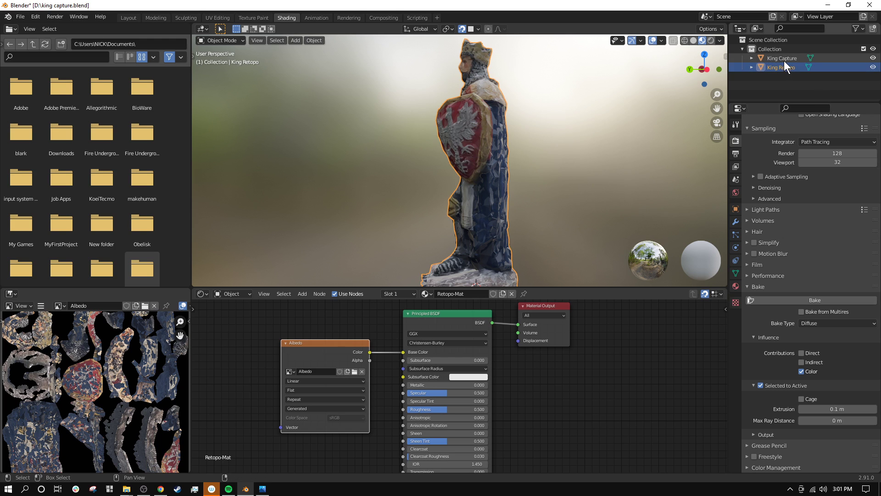
left_click(779, 300)
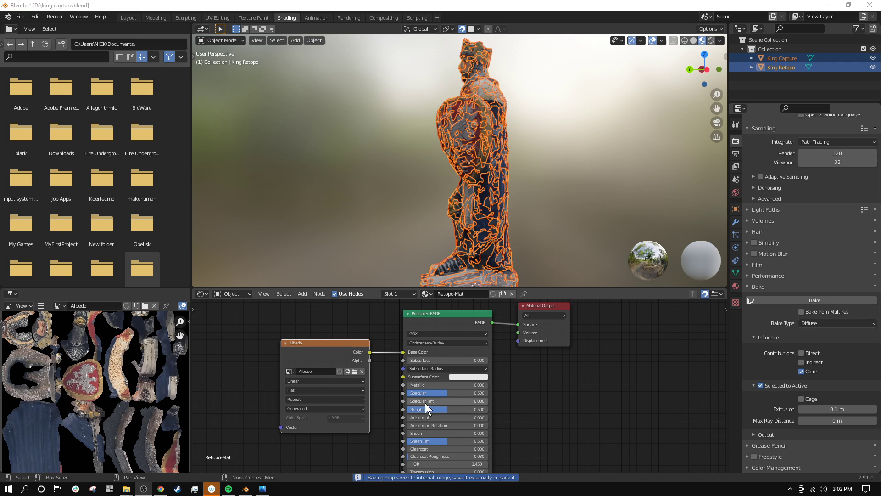
scroll(55, 381, "up", 2)
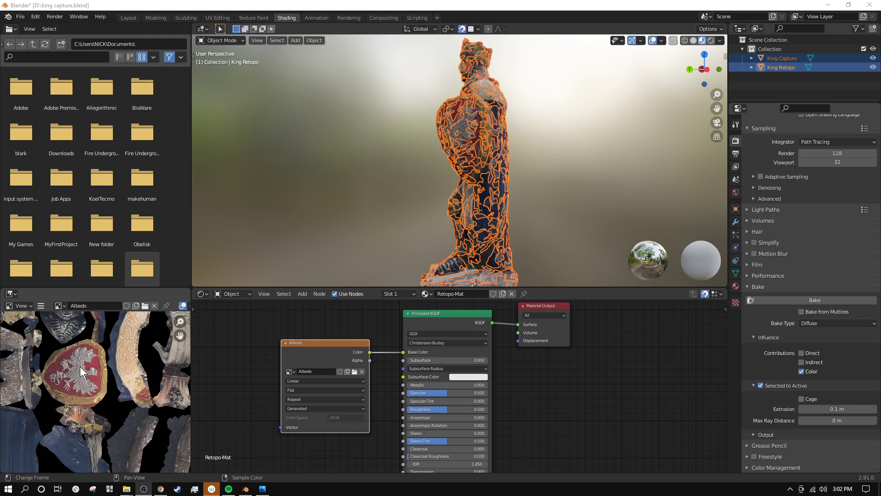
middle_click_drag(281, 258, 366, 222)
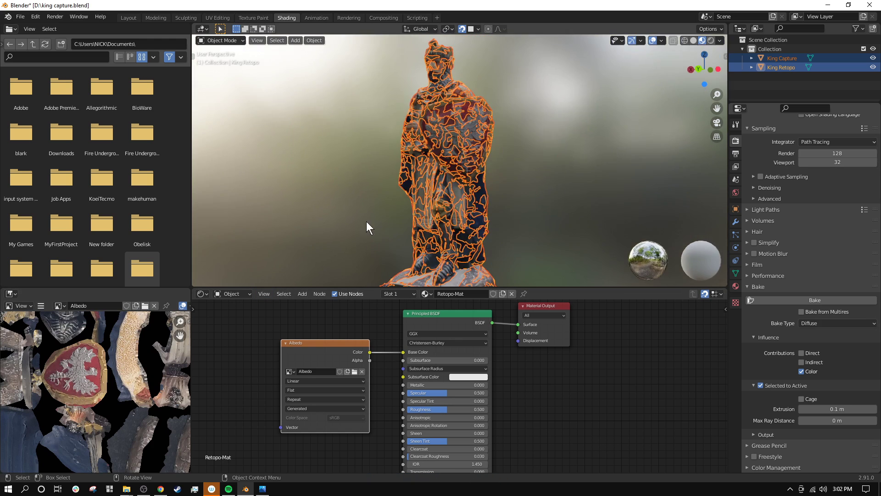
Step: Deselect all, hide King Capture, and orbit King Retopo to inspect the re-baked cloak and shield
left_click(576, 183)
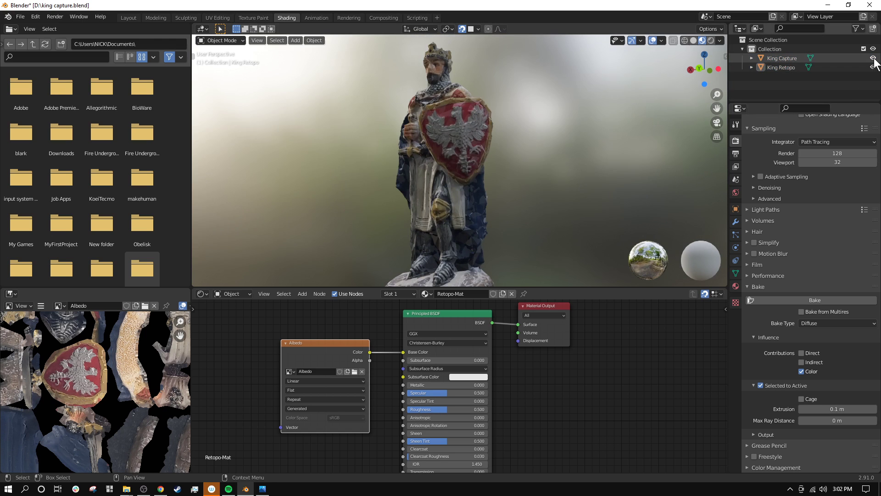
left_click(873, 58)
middle_click_drag(418, 185, 308, 213)
scroll(388, 214, "up", 3)
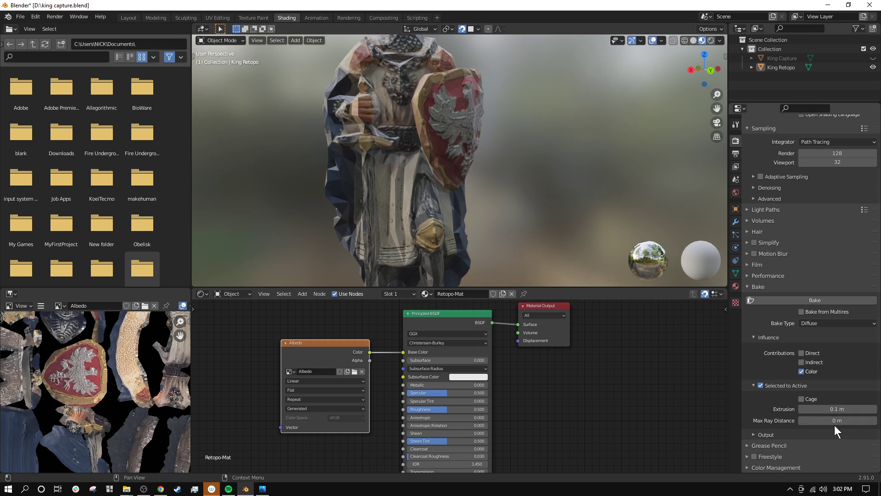
middle_click_drag(532, 206, 460, 141)
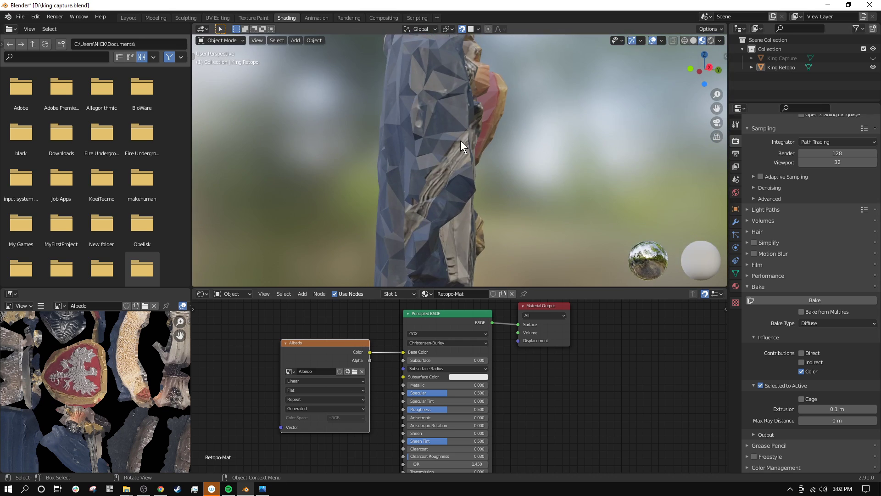
middle_click_drag(424, 195, 477, 221)
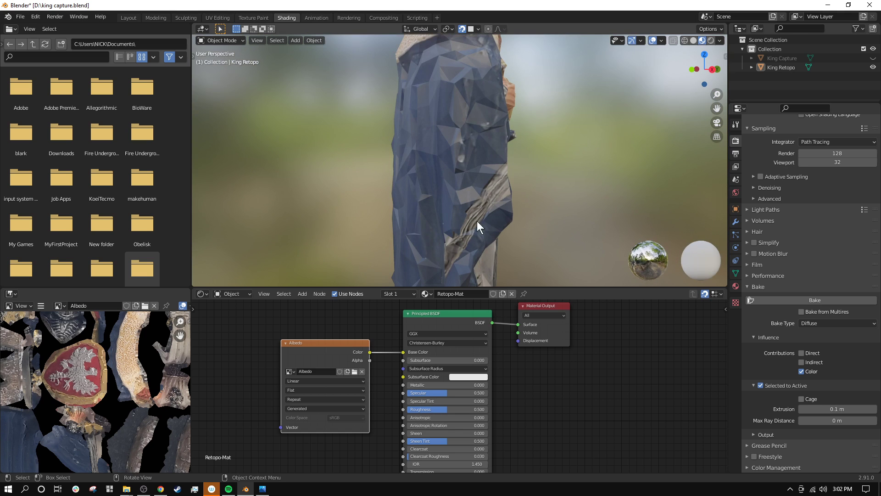
middle_click_drag(502, 190, 432, 229)
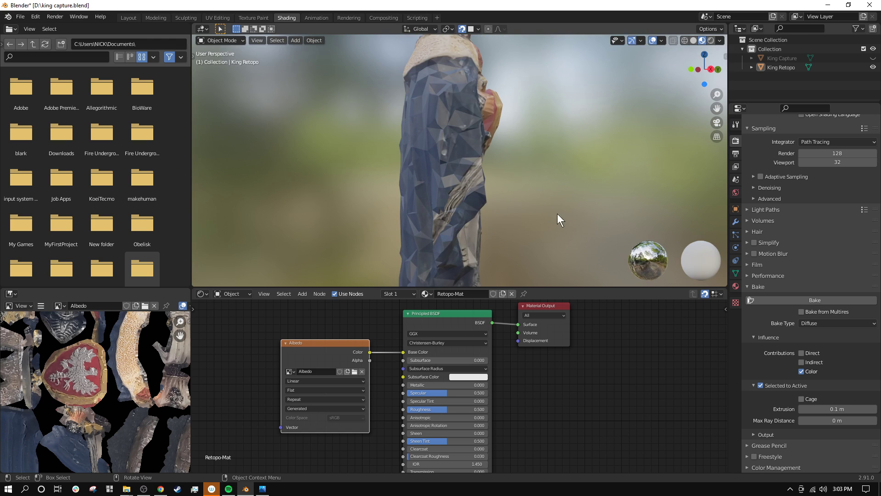
middle_click_drag(557, 213, 642, 248)
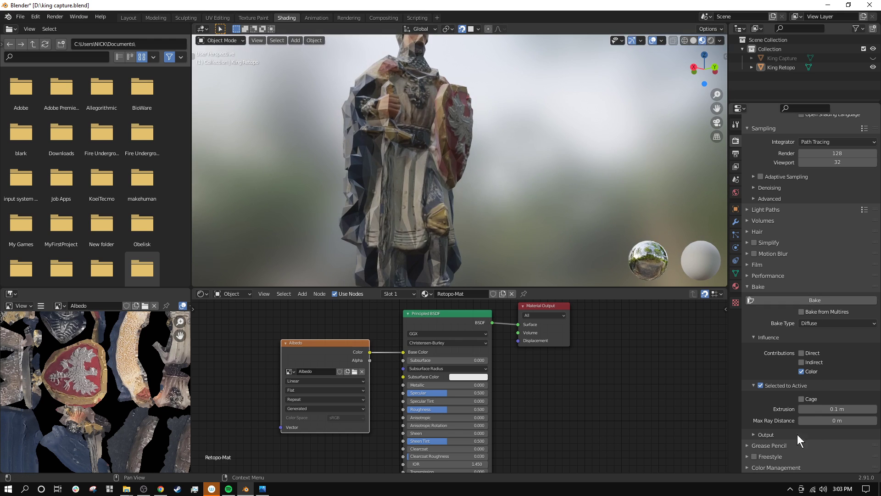
Step: Zero the Retopo-Mat Principled BSDF Specular (0.500 to 0.000) so the King statue looks matte
left_click(735, 224)
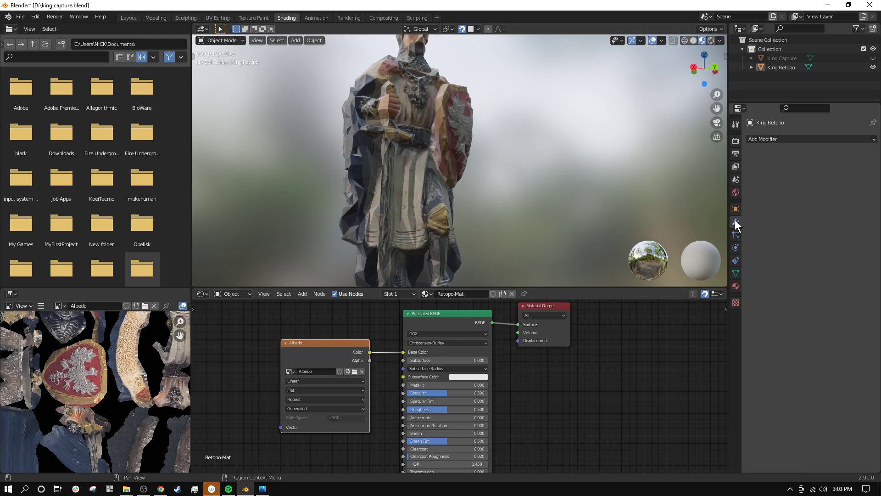
left_click(735, 286)
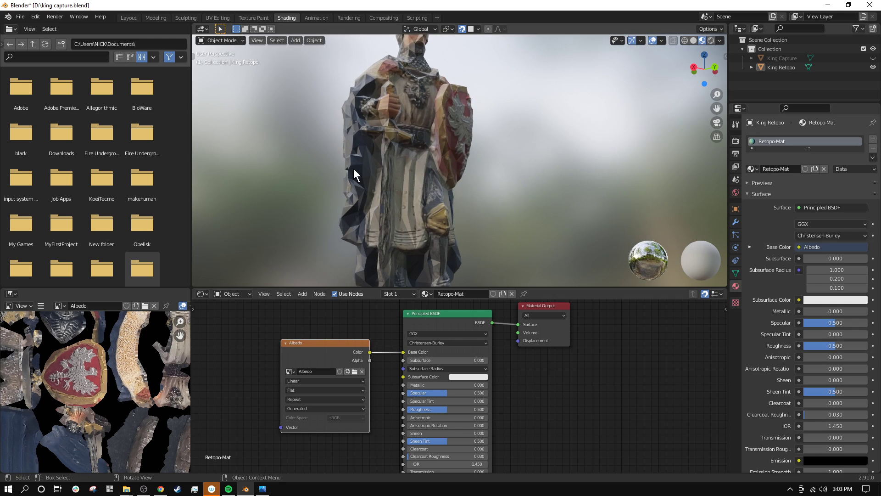
middle_click_drag(356, 174, 441, 184)
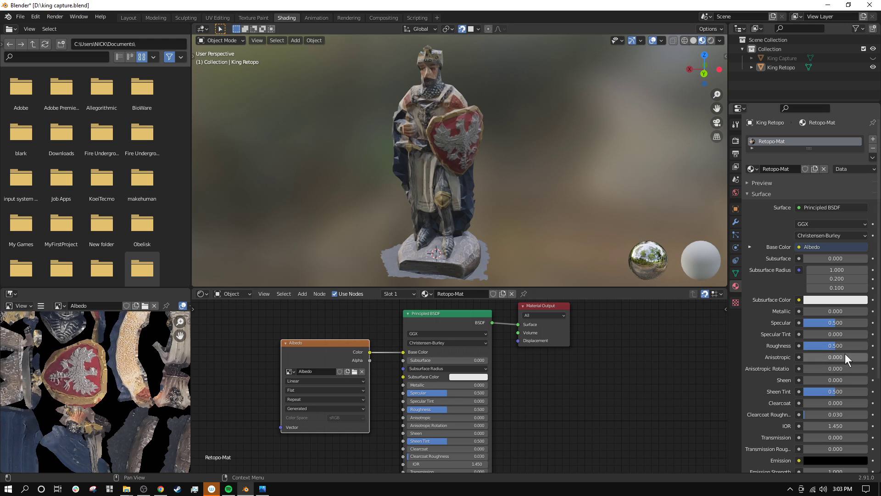
key("BackSpace")
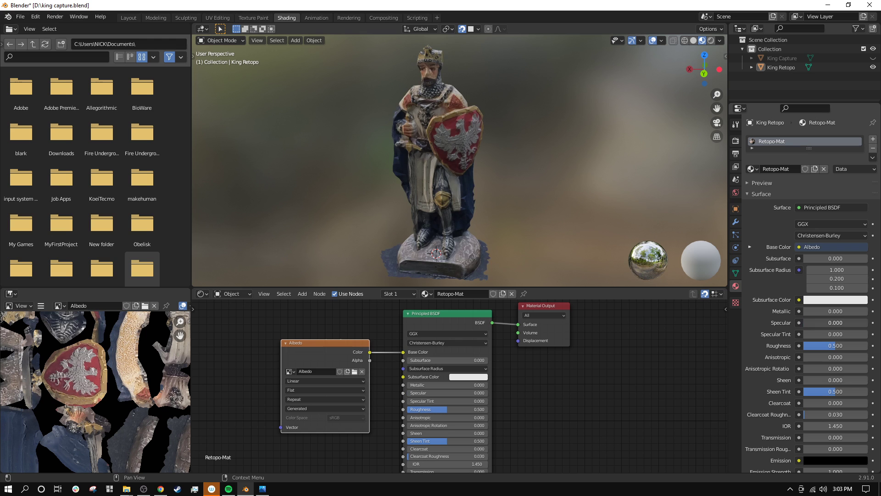
middle_click_drag(386, 197, 402, 166)
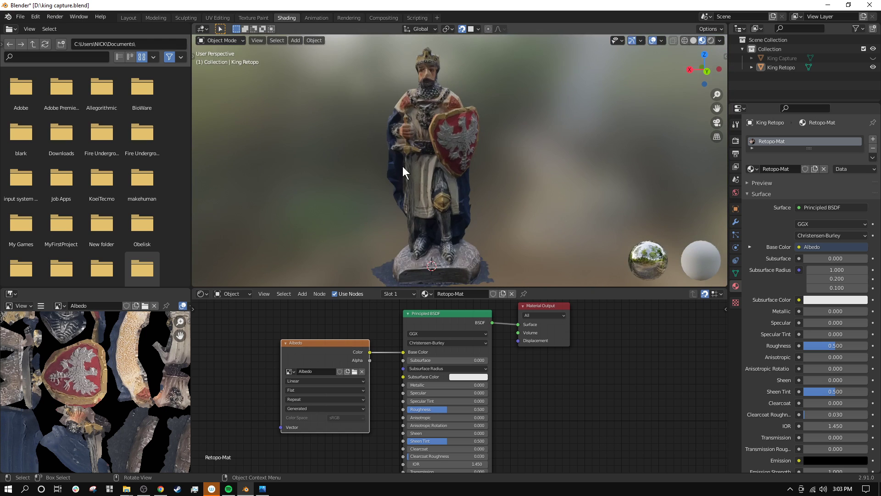